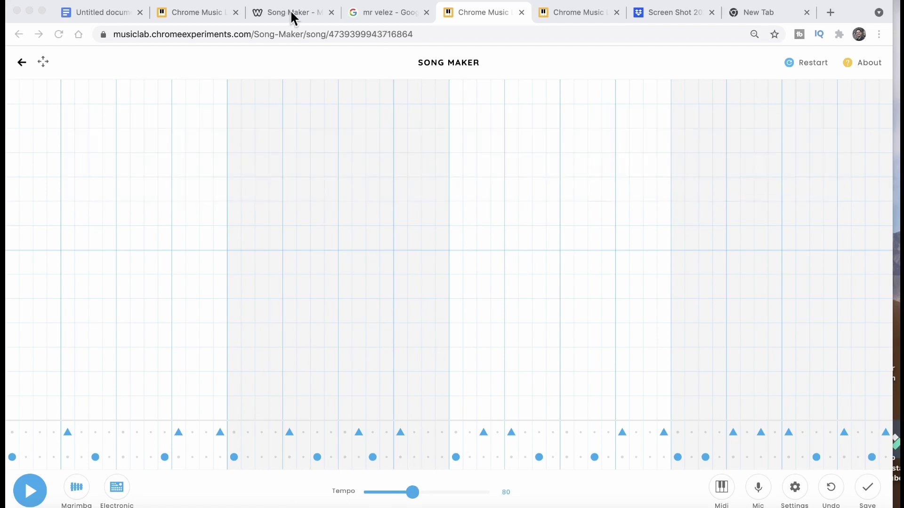
- Browse the Song Maker lesson submenus on the Mr. Velez Virtual Music site and look through its video tutorials and bar-counting examples
left_click(381, 13)
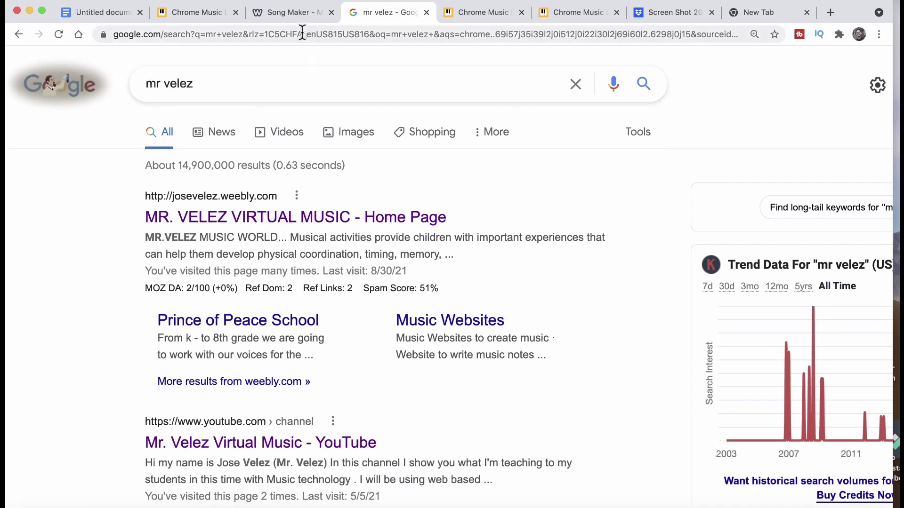
left_click(292, 13)
mouse_move(383, 182)
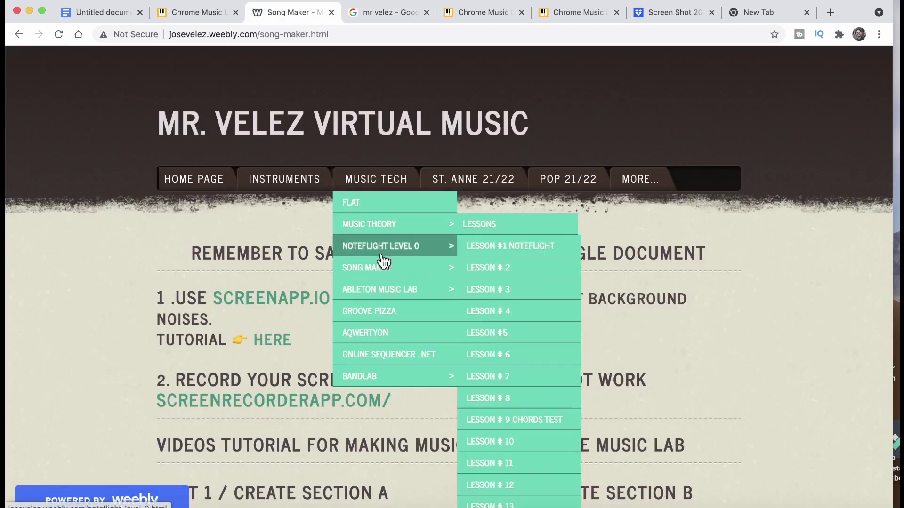
mouse_move(386, 281)
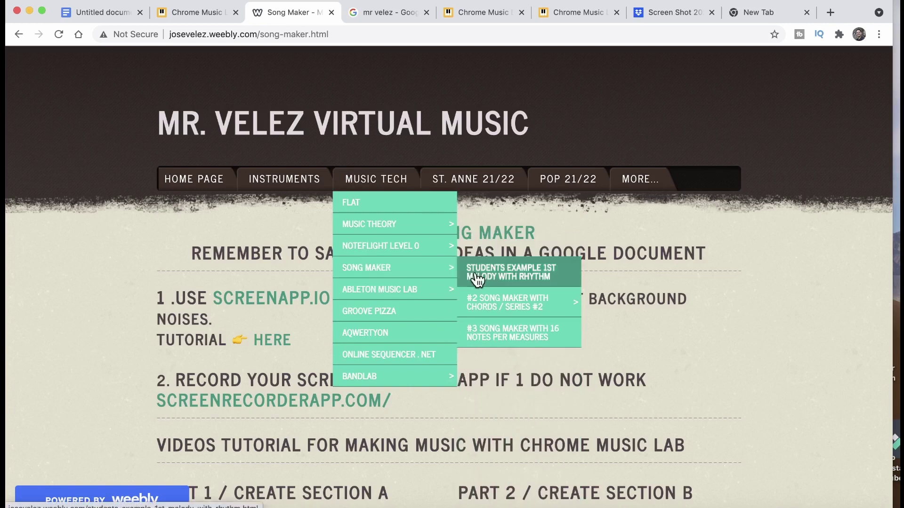
mouse_move(477, 306)
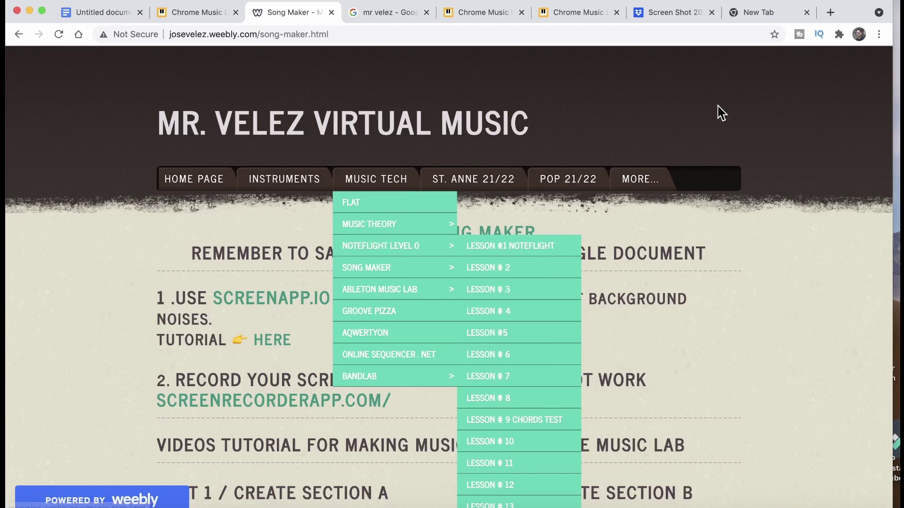
scroll(716, 108, "down", 10)
scroll(717, 107, "down", 15)
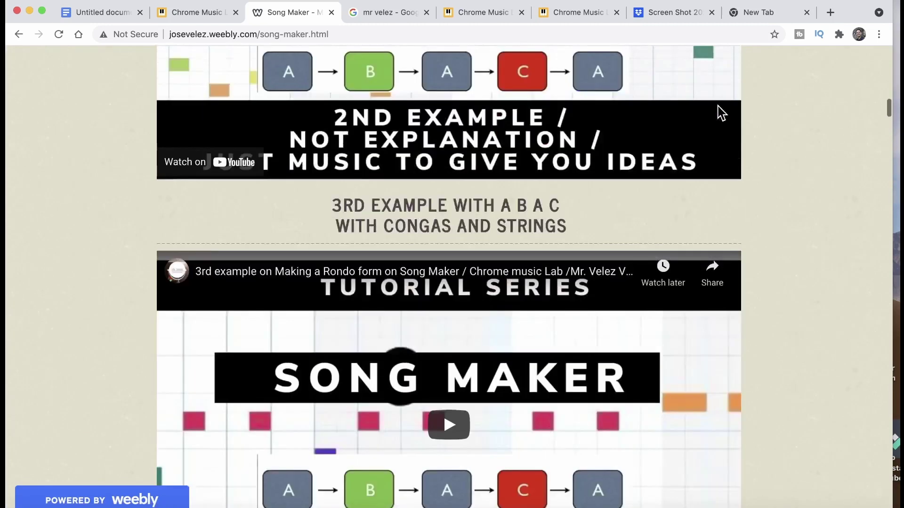
scroll(717, 104, "down", 10)
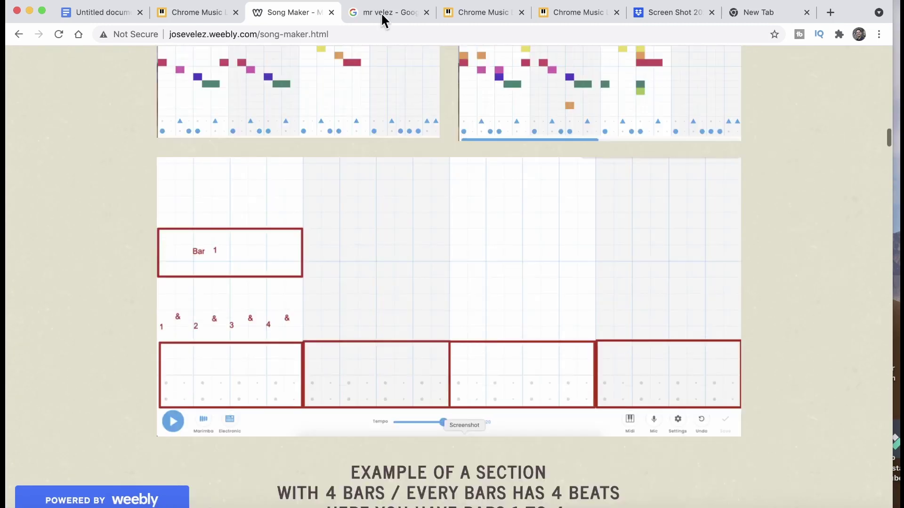
- In Song Maker, with the piano keyboard picture as reference, enter a scale rising from low C to high D, one note per beat
left_click(484, 17)
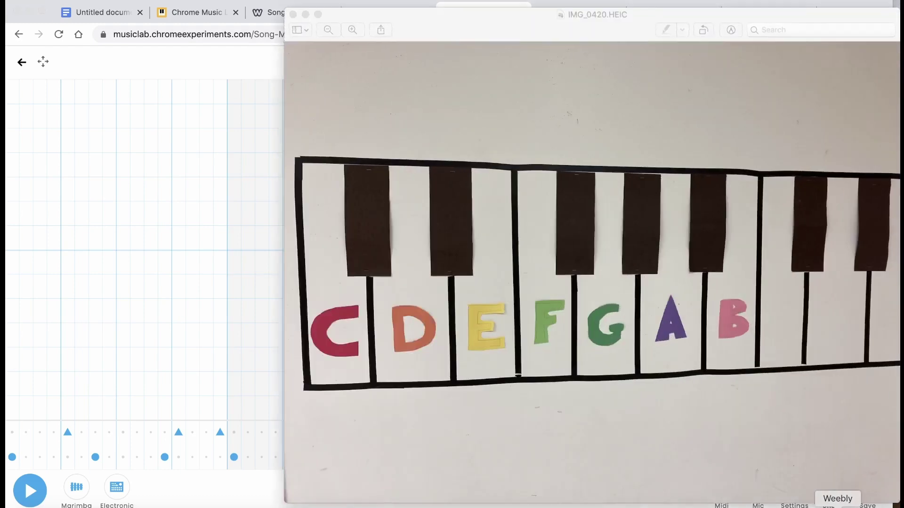
left_click_drag(714, 11, 470, 7)
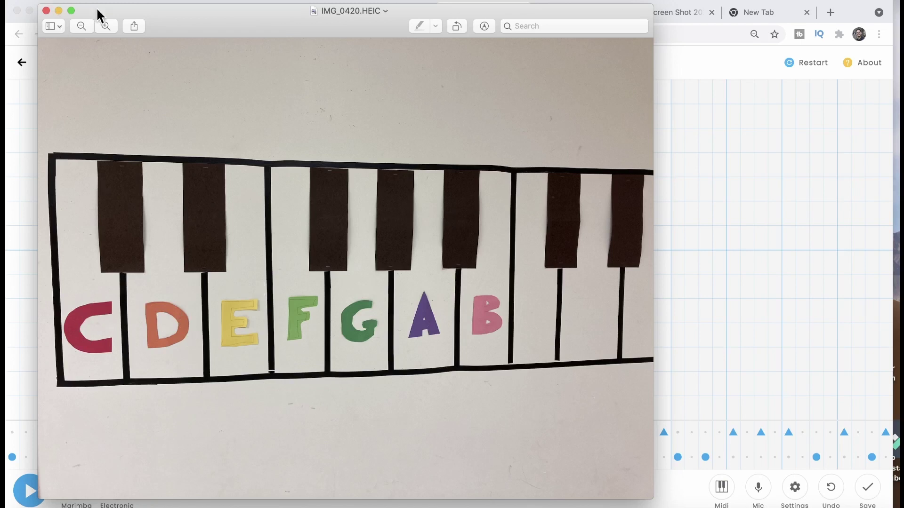
left_click_drag(99, 12, 554, 6)
left_click(13, 414)
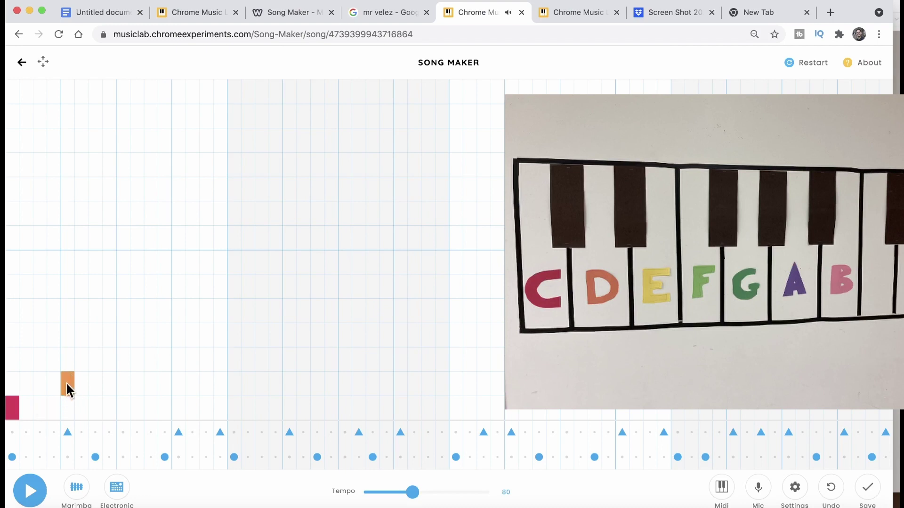
left_click(125, 361)
left_click(234, 311)
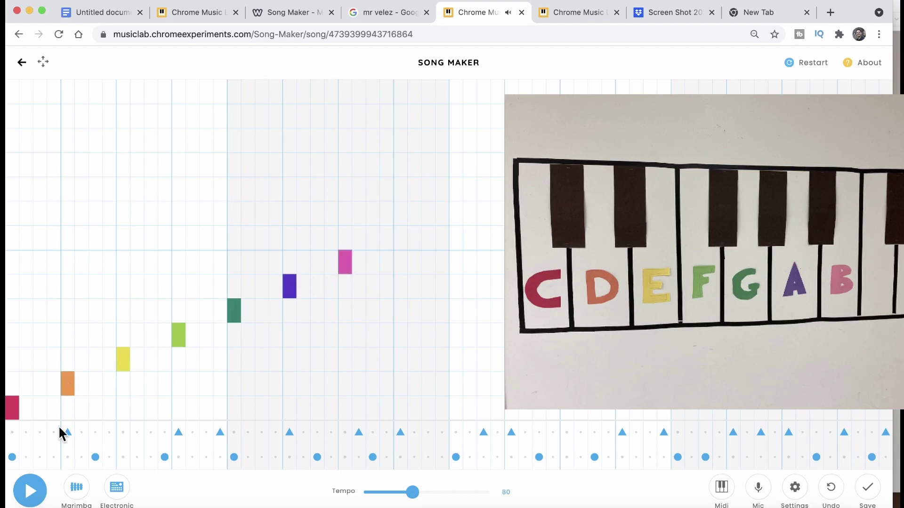
left_click(400, 238)
left_click(458, 213)
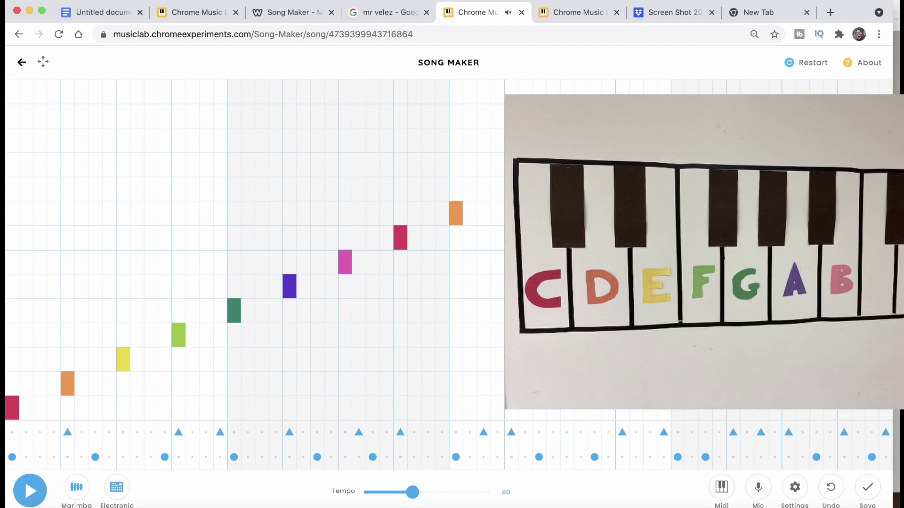
- Erase the rising scale from the melody grid, keeping the percussion pattern
left_click(455, 213)
left_click(399, 240)
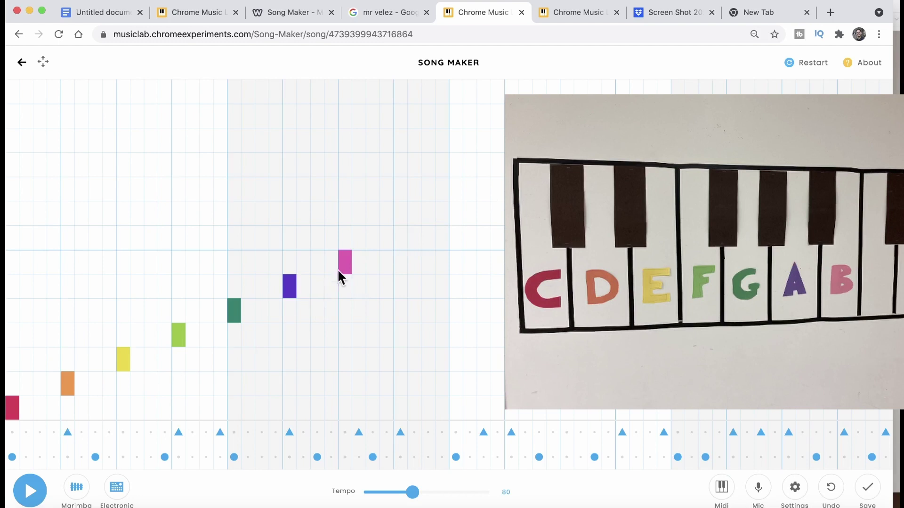
mouse_move(346, 268)
left_mouse_down()
mouse_move(167, 349)
mouse_move(185, 315)
left_mouse_up()
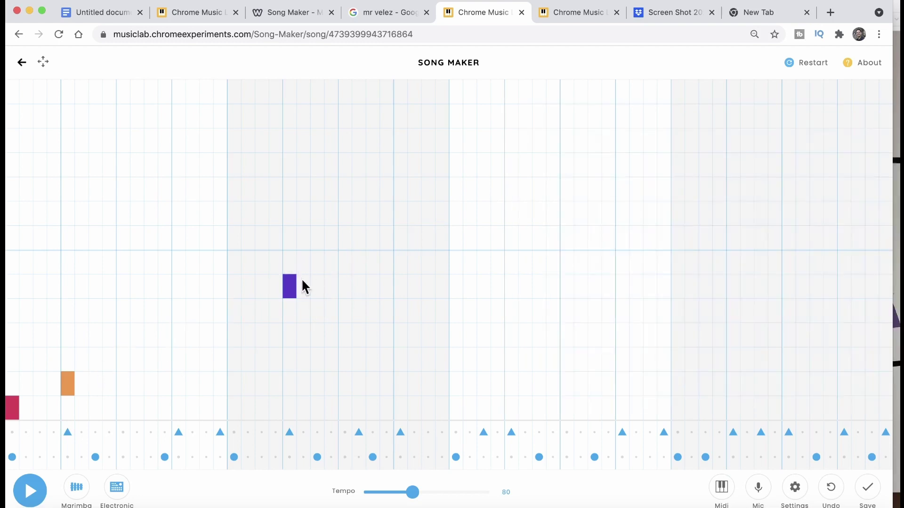
left_click(69, 384)
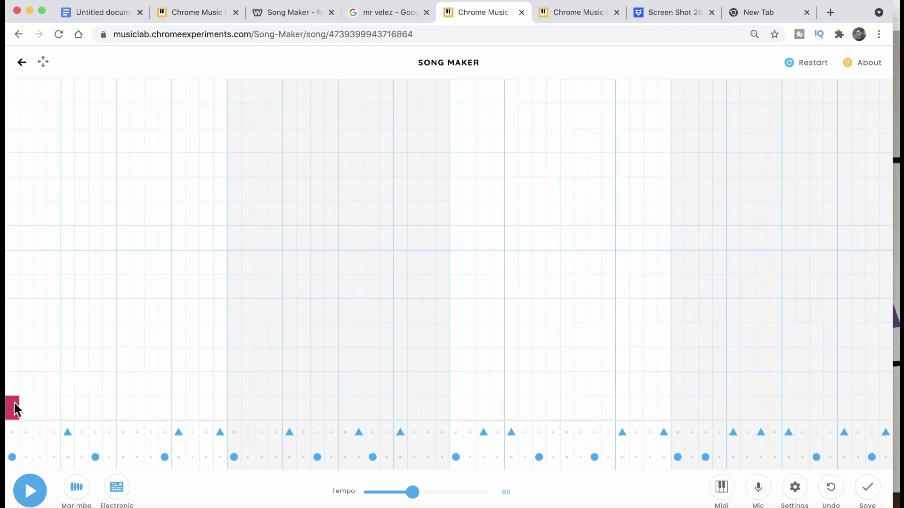
- Start bar 1 of the melody with A on beats 1, 2, 2+ and 3+, and G on beat 3, consulting the other example song
left_click(13, 309)
left_click(15, 311)
left_click(13, 288)
left_click(575, 14)
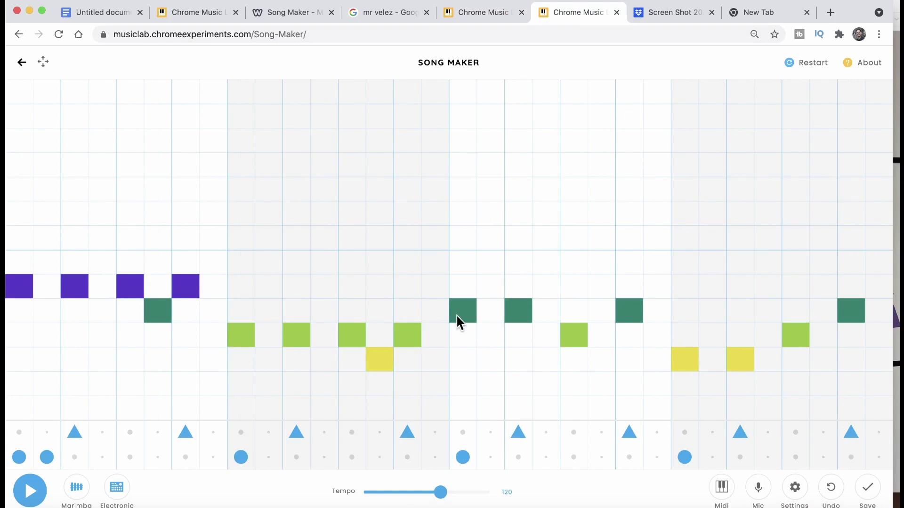
left_click(479, 14)
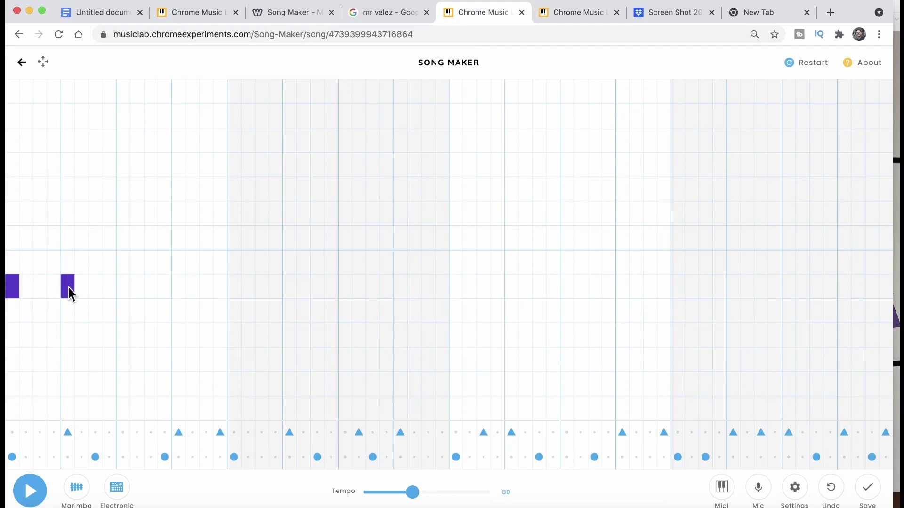
left_click(122, 313)
left_click(150, 289)
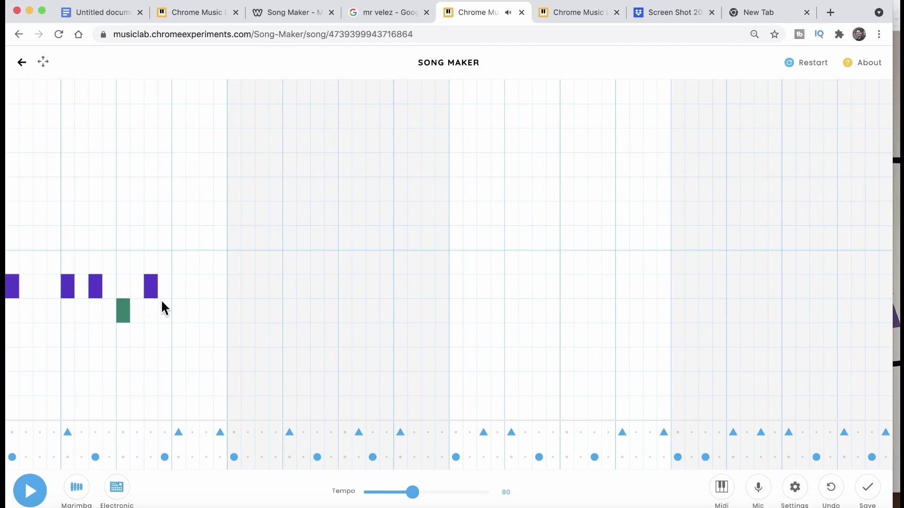
- Examine the note-value chart image and the example song whose beats are split into eighth notes
left_click(755, 13)
left_click(676, 12)
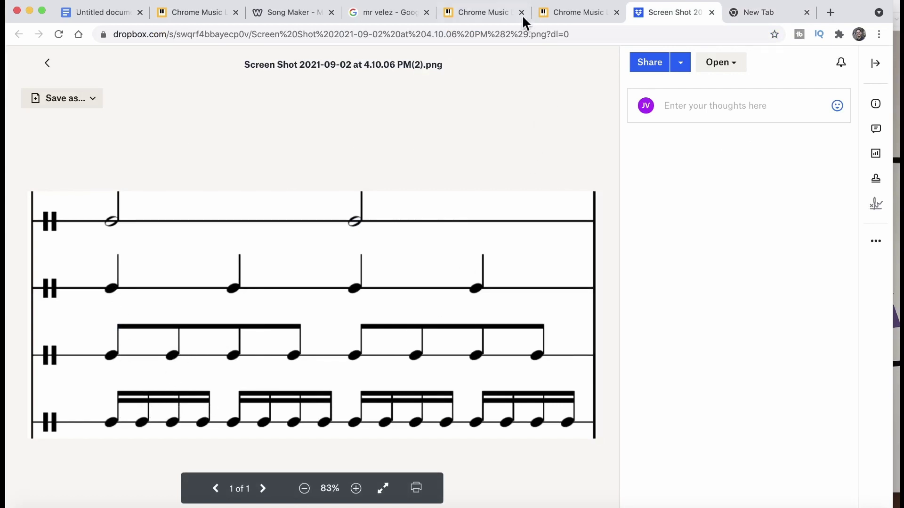
left_click(562, 12)
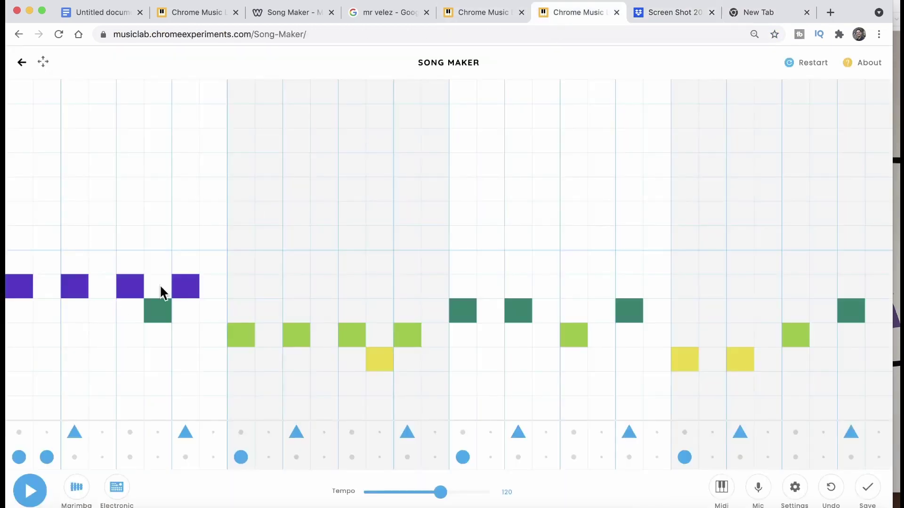
- Finish bar 1 with a closing A on beat 4 and a second sixteenth G on beat 3, checking by playback
left_click(474, 14)
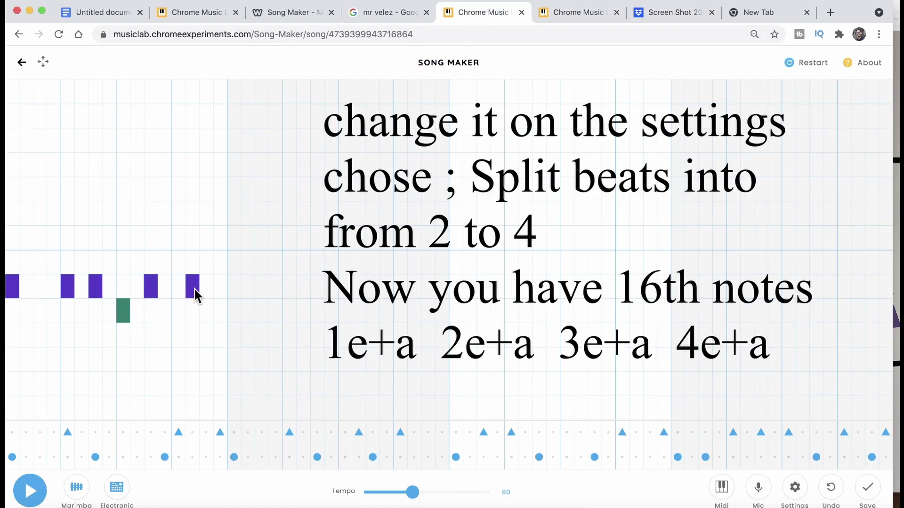
left_click(29, 491)
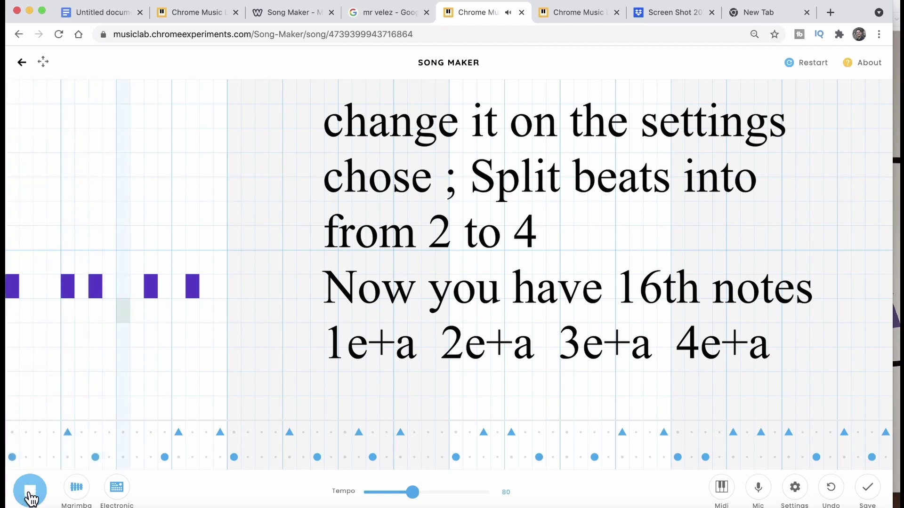
left_click(30, 492)
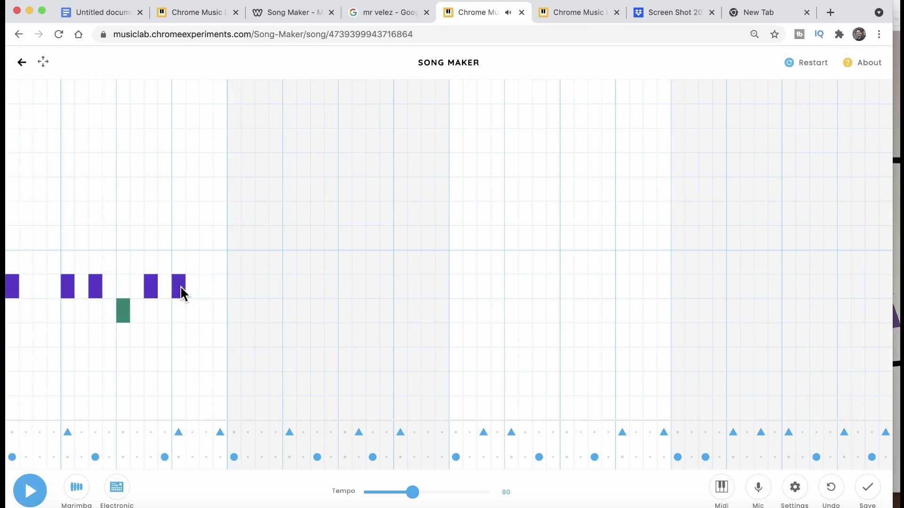
left_click(31, 494)
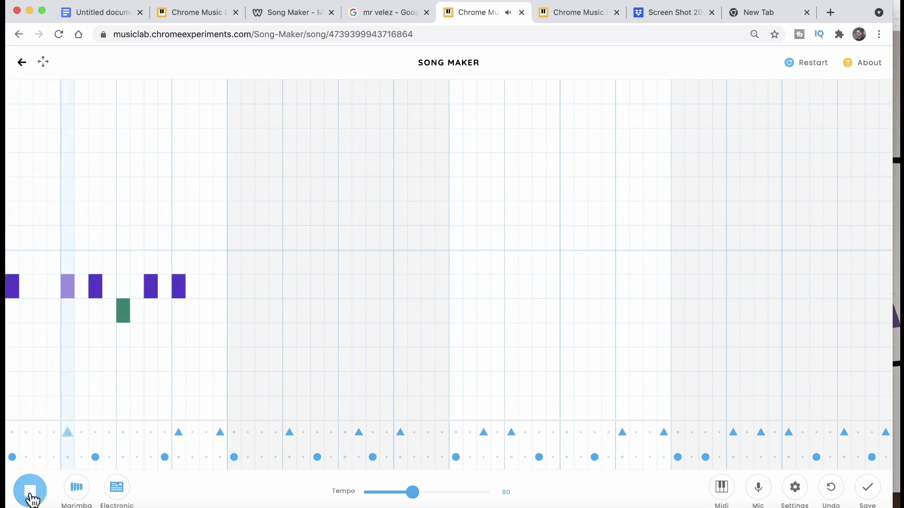
left_click(30, 494)
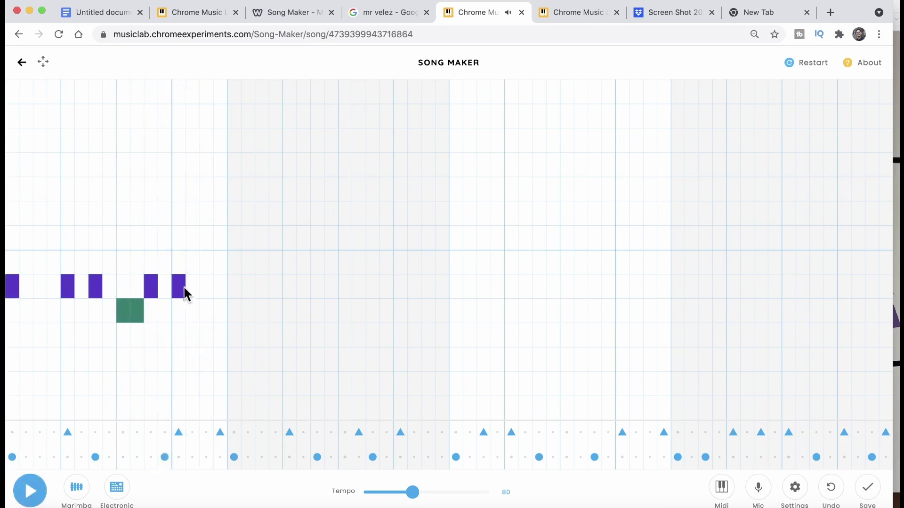
left_click(31, 495)
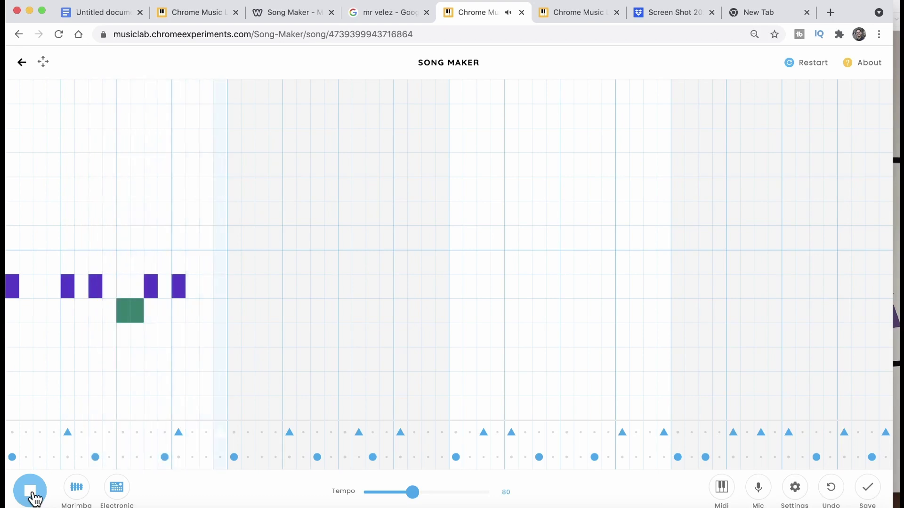
left_click(31, 495)
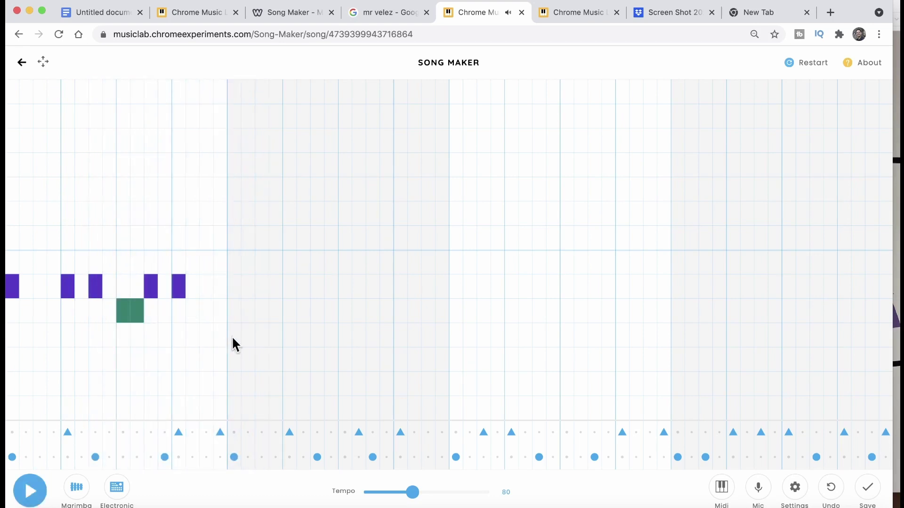
- Fill bar 2 with G on beats 1, 2, 2+, 3+ and 4, and two sixteenth F notes on beat 3
left_click(233, 309)
left_click(233, 294)
left_click(235, 294)
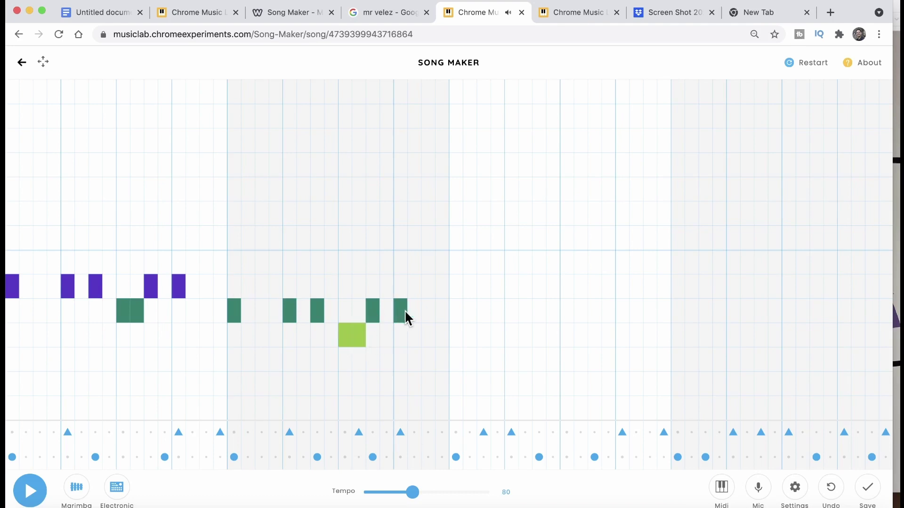
- Fill bar 3 with F on beats 1, 1+, 2, 2+, 3+ and 4, and two sixteenth E notes on beat 3, checking by playback
left_click(33, 491)
left_click(33, 491)
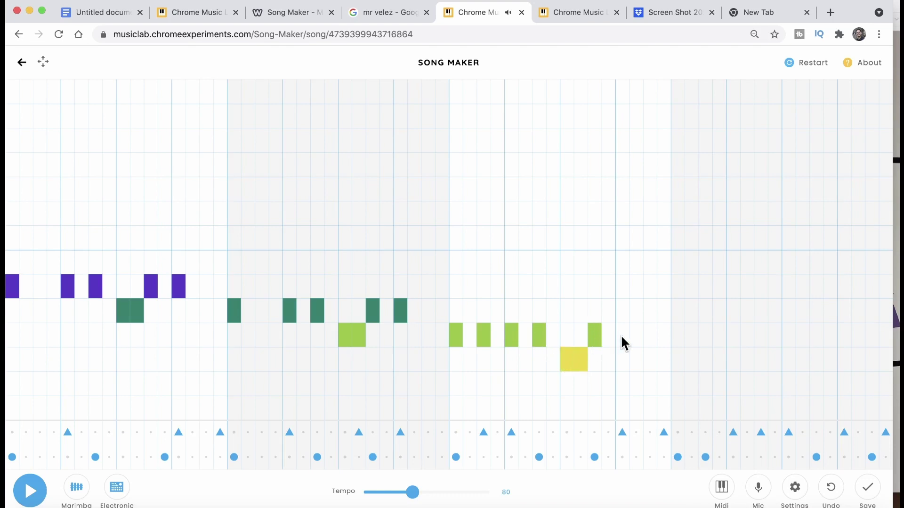
left_click(33, 494)
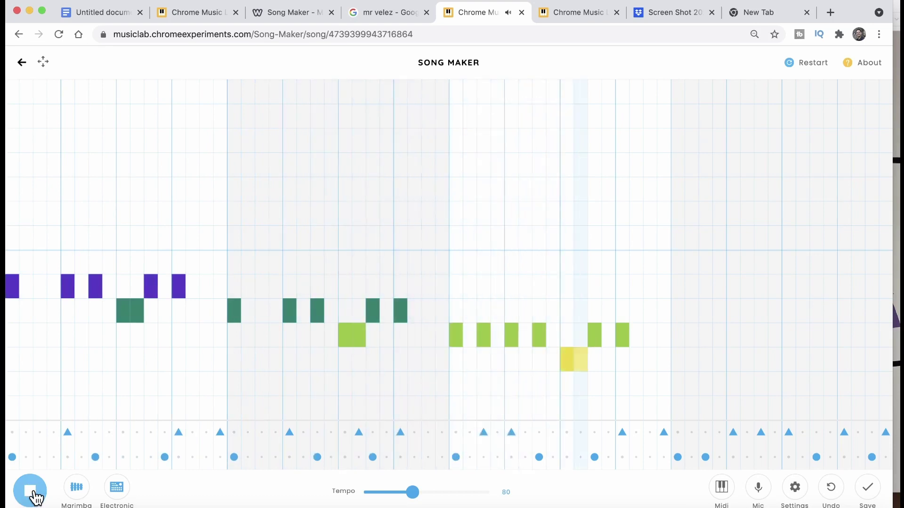
left_click(35, 496)
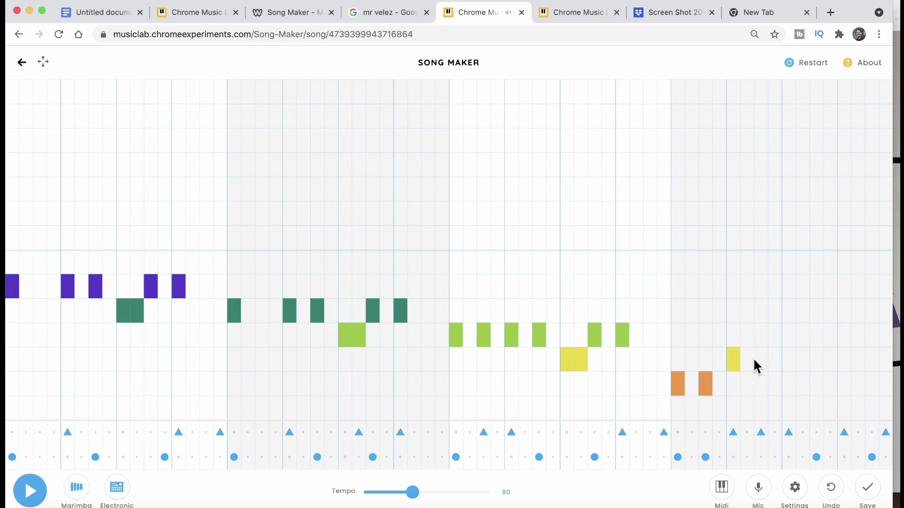
- Complete bar 4's climb with paired D, E, F and G notes on successive beats, doubling the second E and second F into adjacent sixteenths
left_click(759, 360)
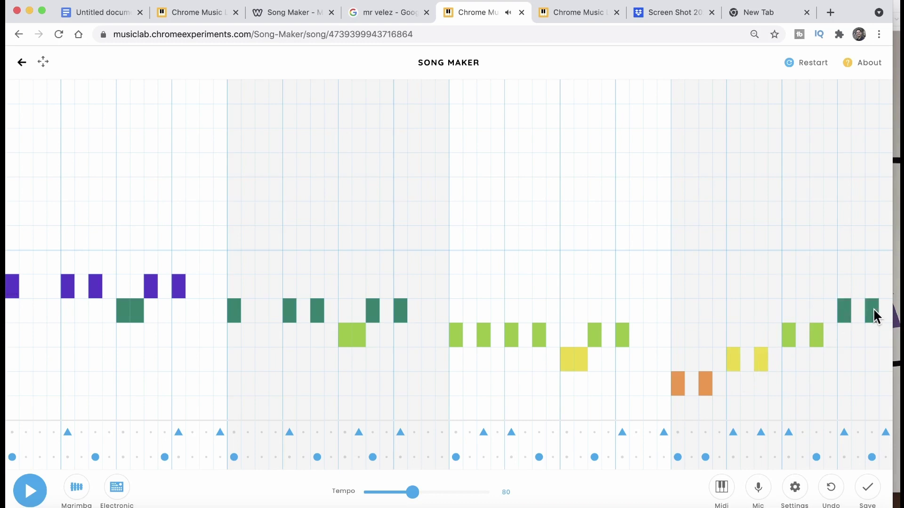
left_click(871, 312)
left_click(885, 288)
left_click(885, 288)
left_click(828, 335)
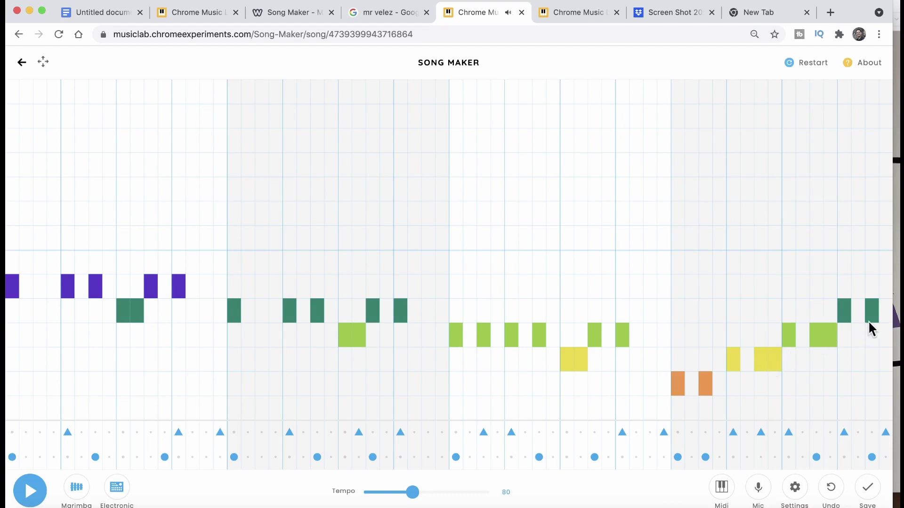
- Play back the four-bar melody and save the song to a shareable link
left_click(30, 495)
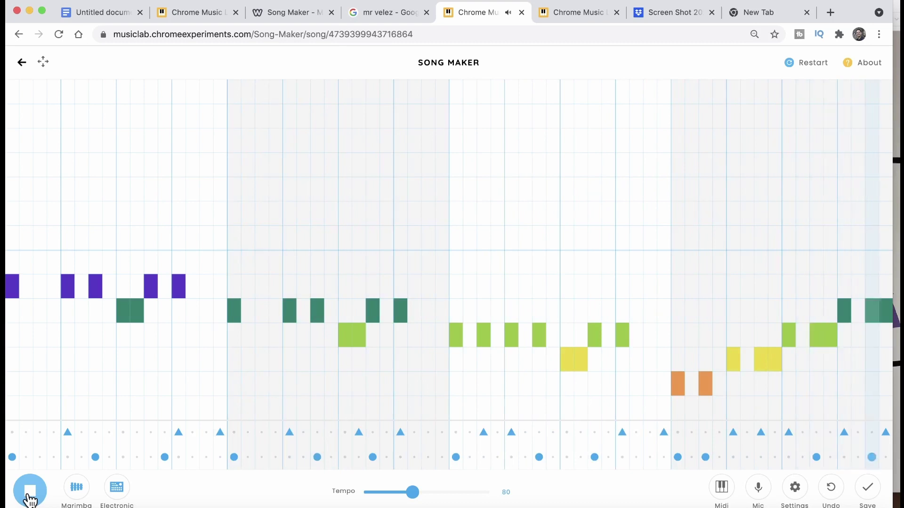
left_click(29, 492)
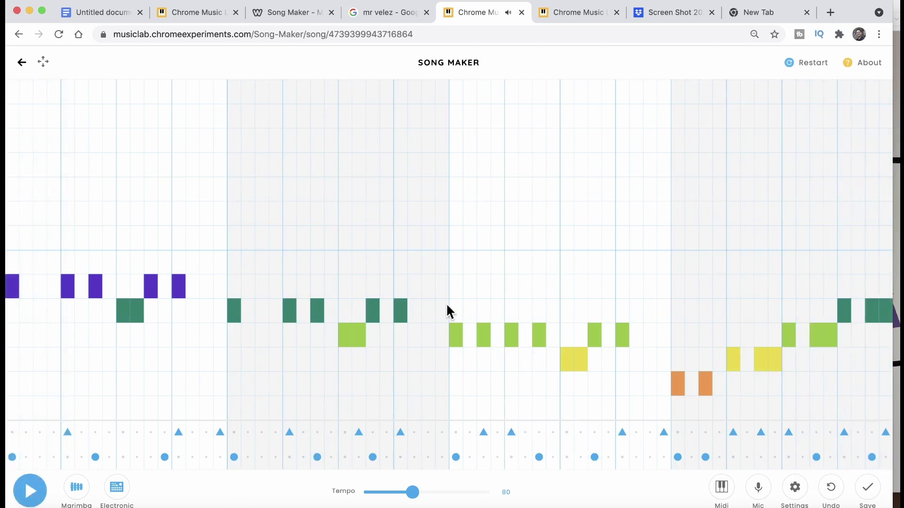
left_click_drag(455, 203, 455, 152)
left_click(865, 499)
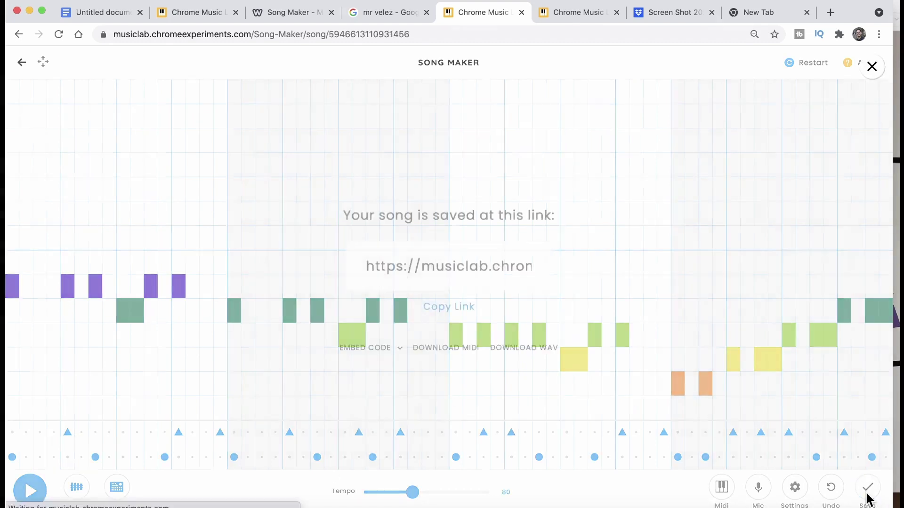
- Copy the saved song's link and add the label "Drums with bass line Section A" below the first link in the Google Docs document
left_click(471, 309)
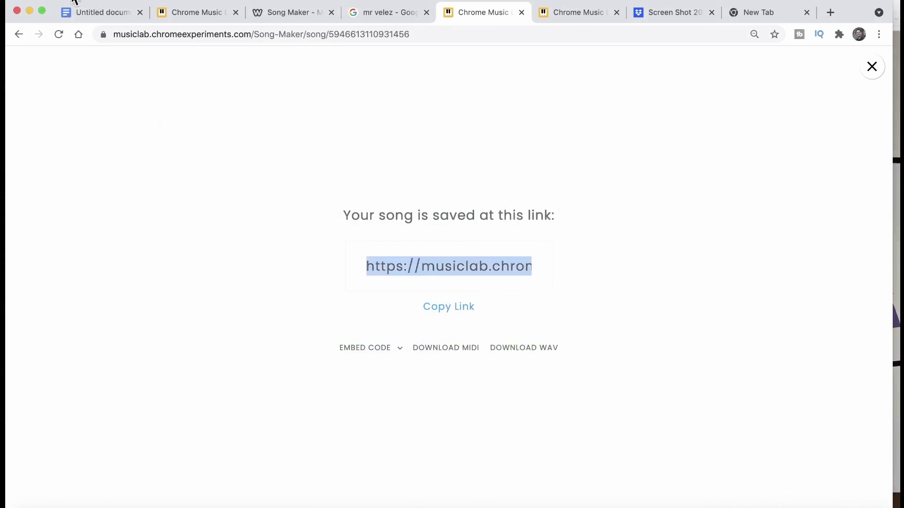
left_click(97, 14)
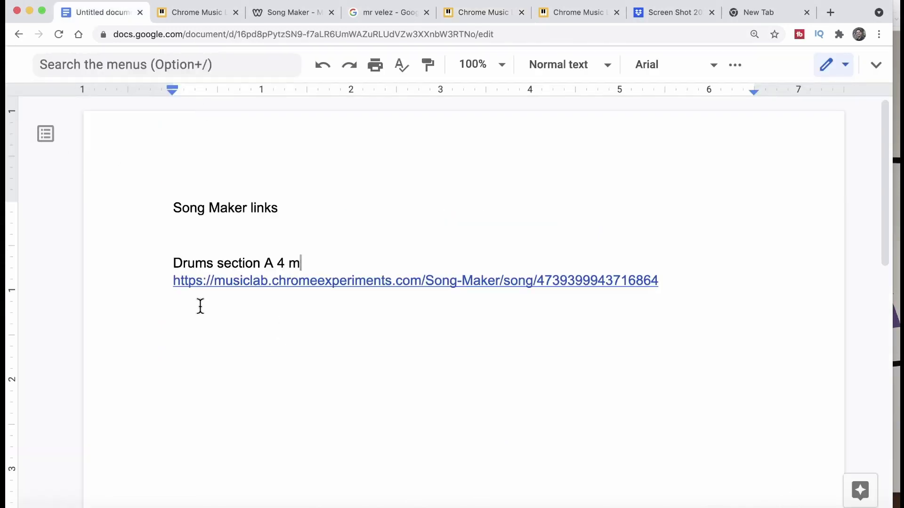
left_click(185, 328)
key("Return")
type("drums with bass")
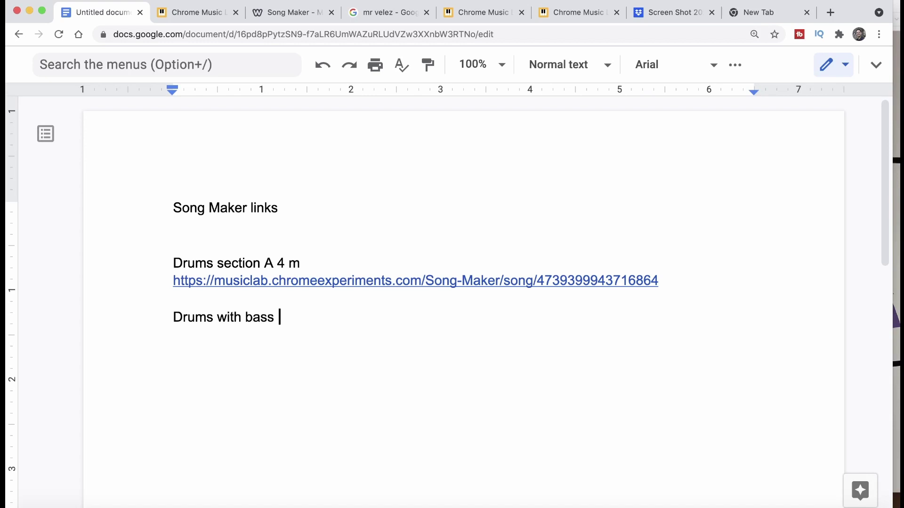
type(" line Section A")
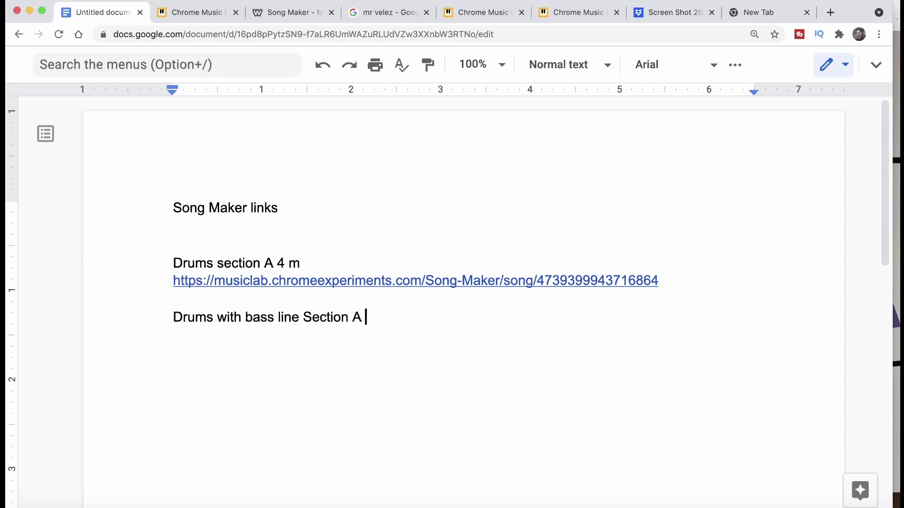
- Paste the copied Song Maker link on the line under the "Drums with bass line Section A" label as a hyperlink
key("Return")
key("cmd+v")
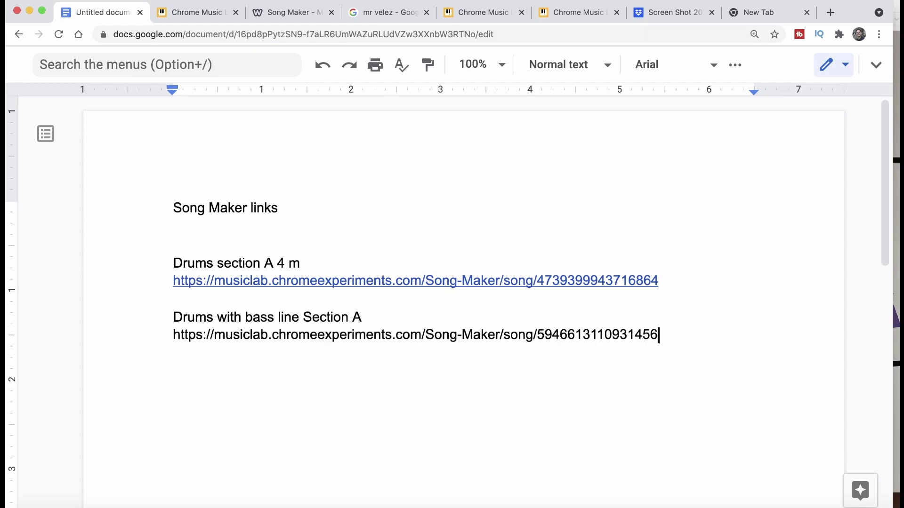
key("Return")
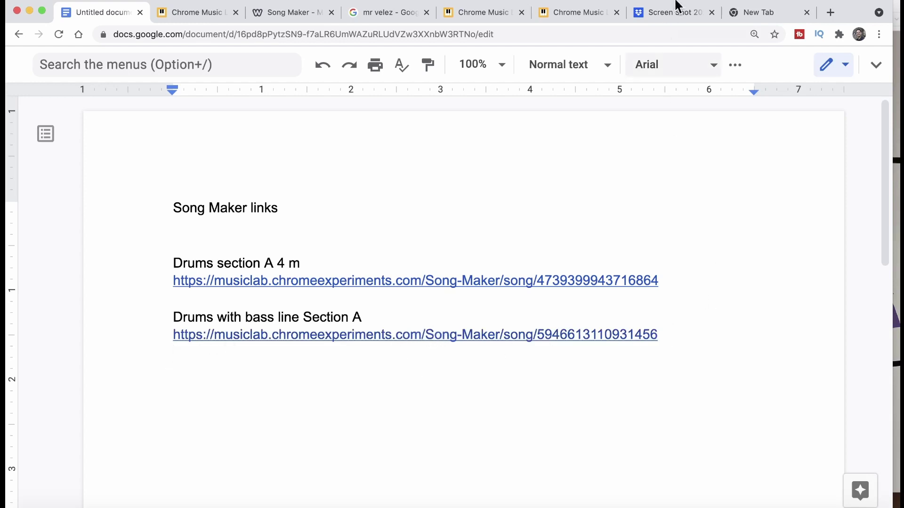
- Return to the saved four-bar song in Song Maker and close its link dialog to show the note grid
left_click(564, 11)
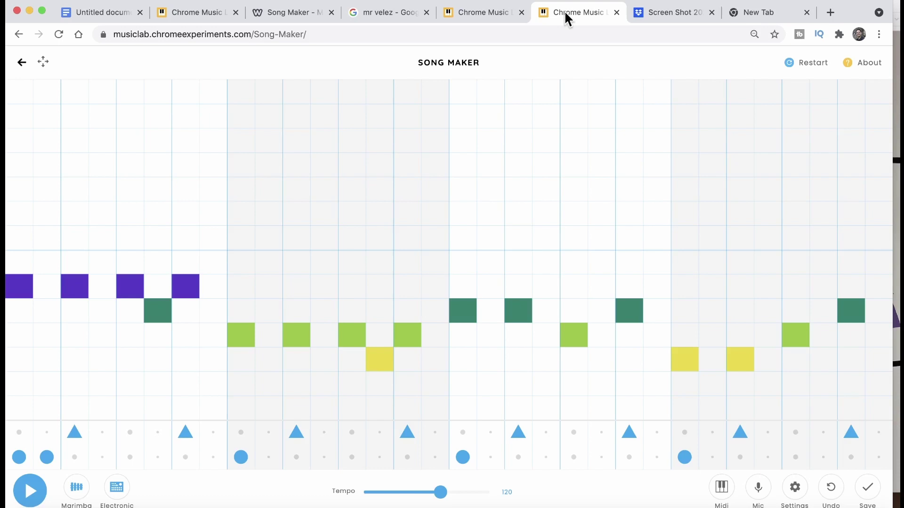
left_click(475, 11)
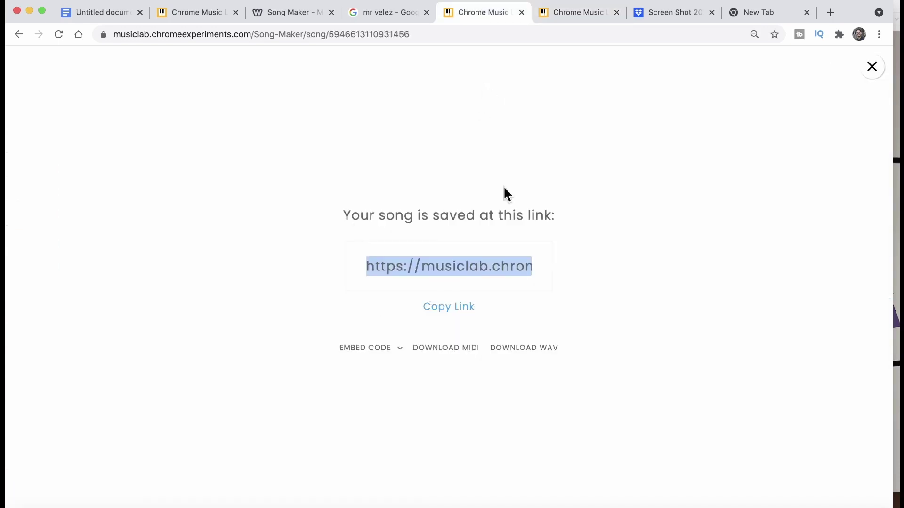
left_click(873, 75)
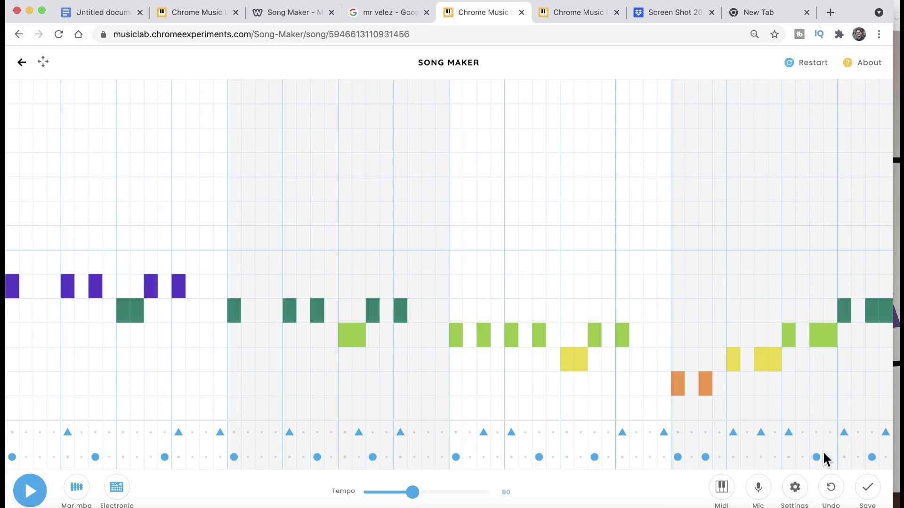
- Examine the A, B, repeated A and C section examples and the single-melody example on the Weebly song-maker page, then return to Song Maker
left_click(302, 16)
scroll(476, 200, "up", 3)
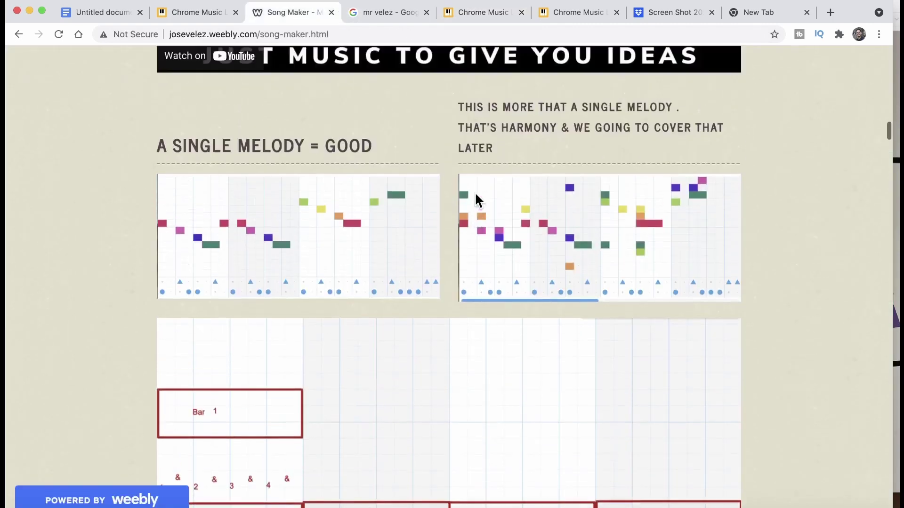
scroll(476, 199, "down", 10)
scroll(475, 191, "up", 1)
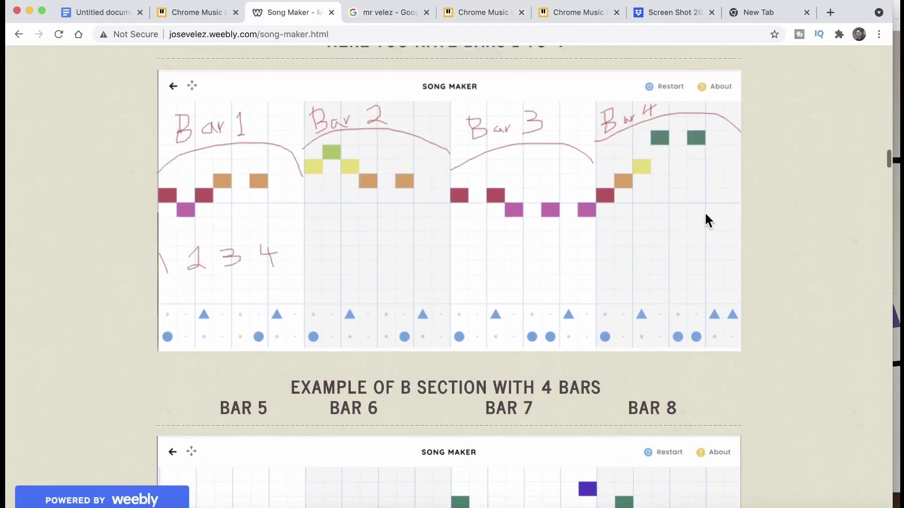
scroll(496, 302, "down", 5)
scroll(496, 302, "down", 3)
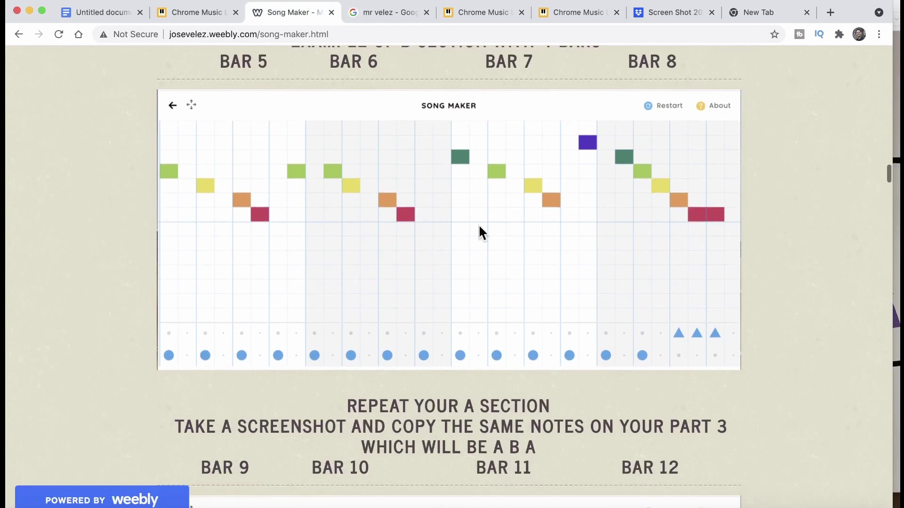
scroll(642, 259, "down", 8)
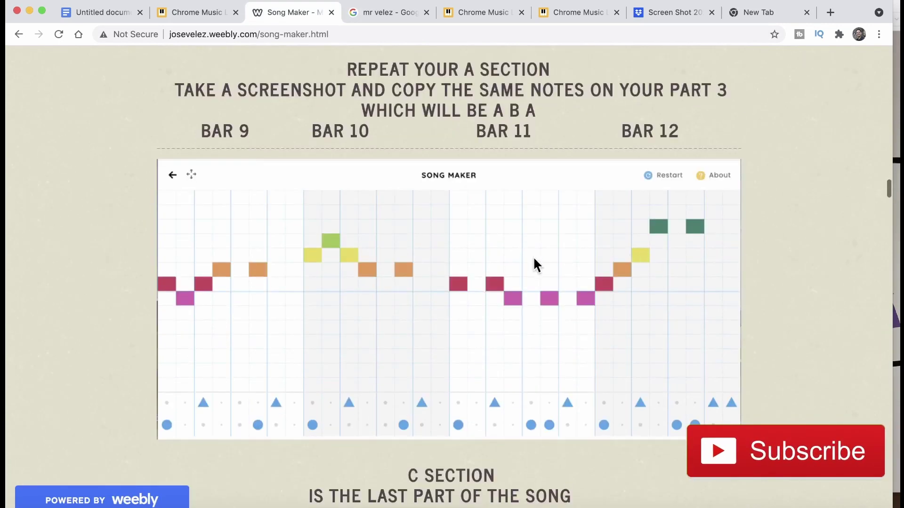
scroll(508, 346, "down", 6)
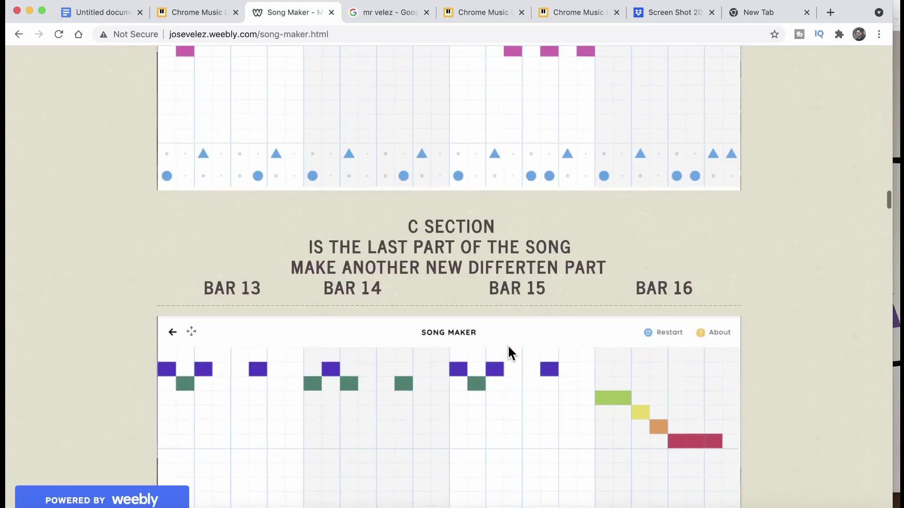
scroll(492, 392, "down", 3)
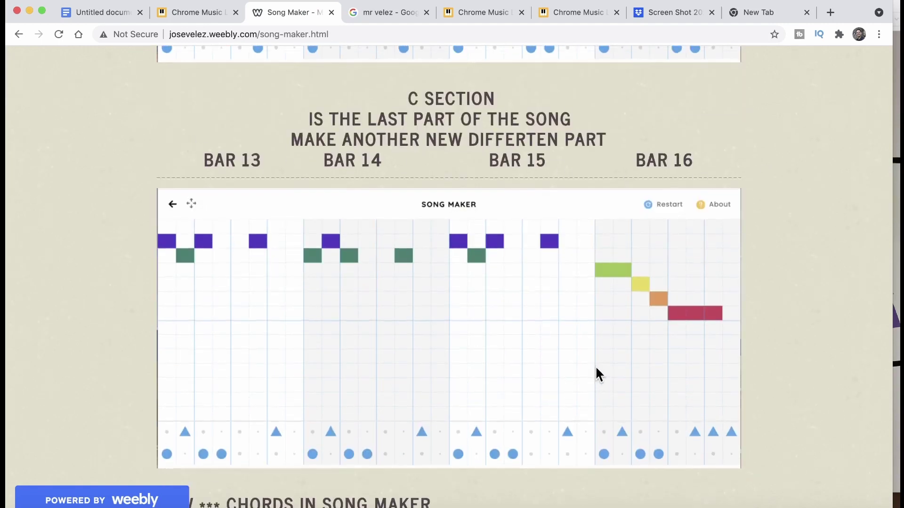
scroll(595, 371, "up", 15)
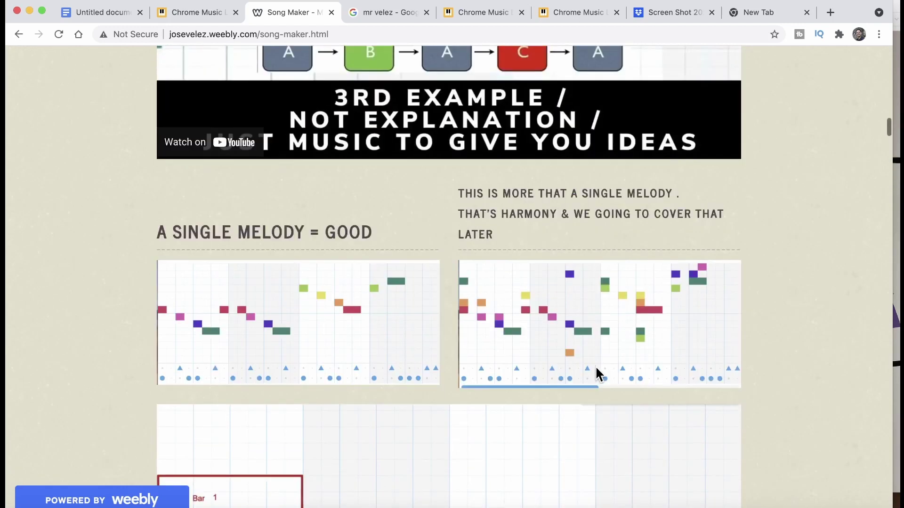
scroll(597, 372, "up", 3)
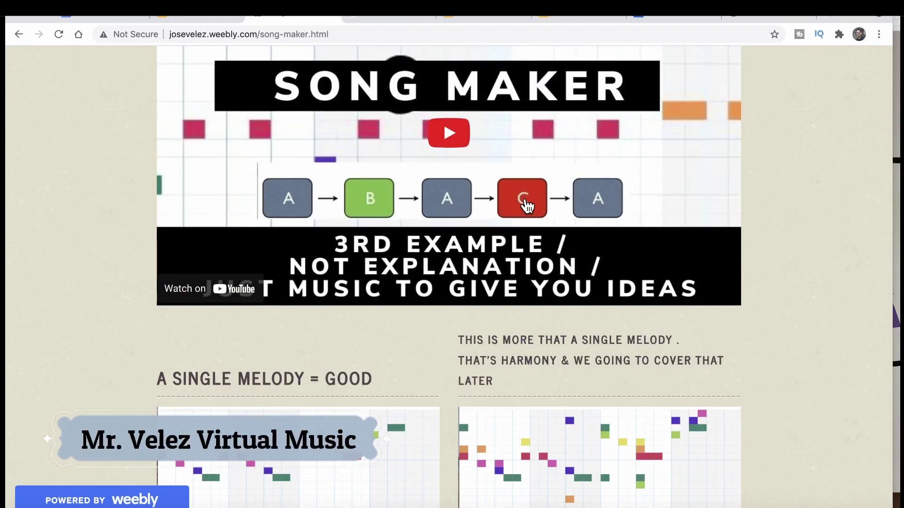
left_click(488, 14)
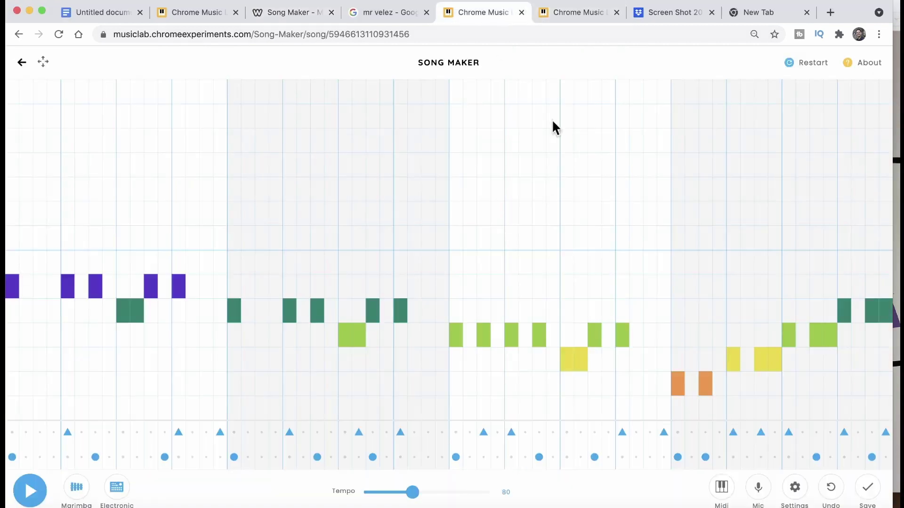